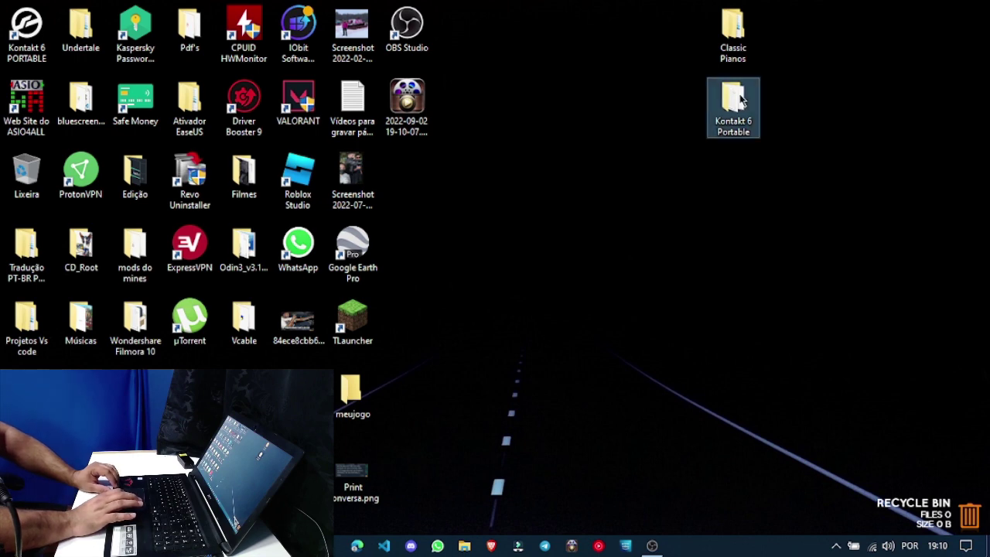
# Move the Web Site do ASIO4ALL shortcut to the empty desktop area near the Kontakt 6 Portable folder
pyautogui.moveTo(741, 98)
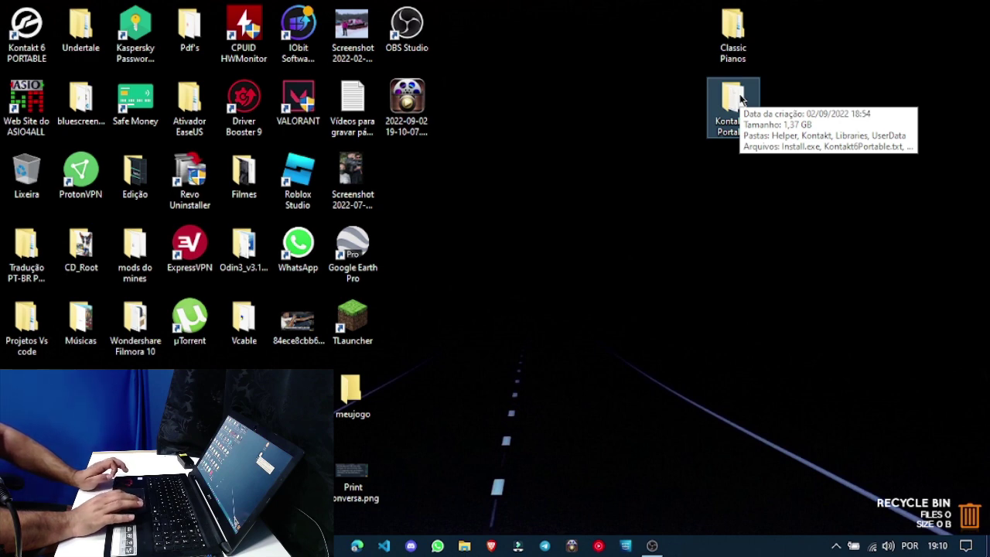
pyautogui.moveTo(43, 93)
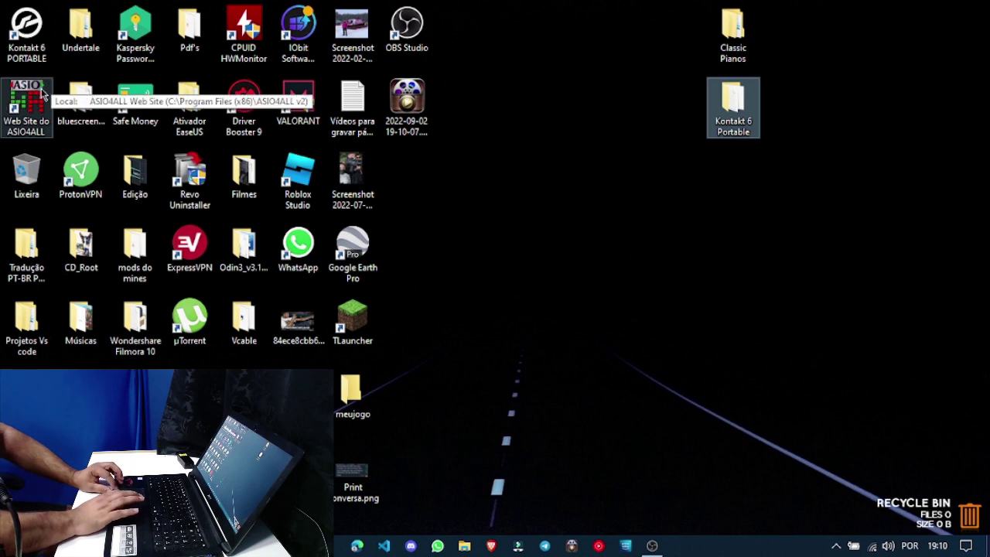
pyautogui.moveTo(43, 92); pyautogui.dragTo(621, 157)
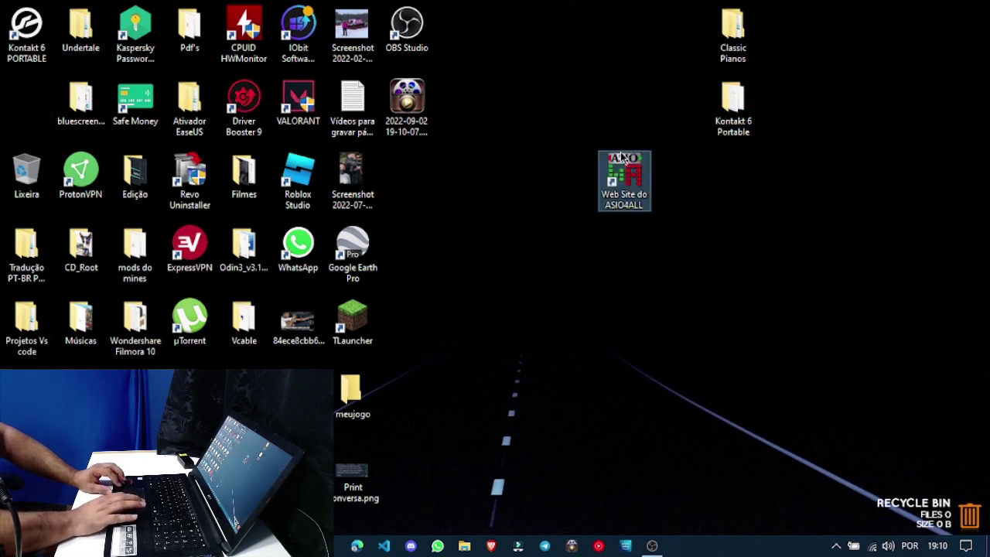
# Check the size and contents of the Classic Pianos folder on the desktop, and close its window
pyautogui.click(724, 27)
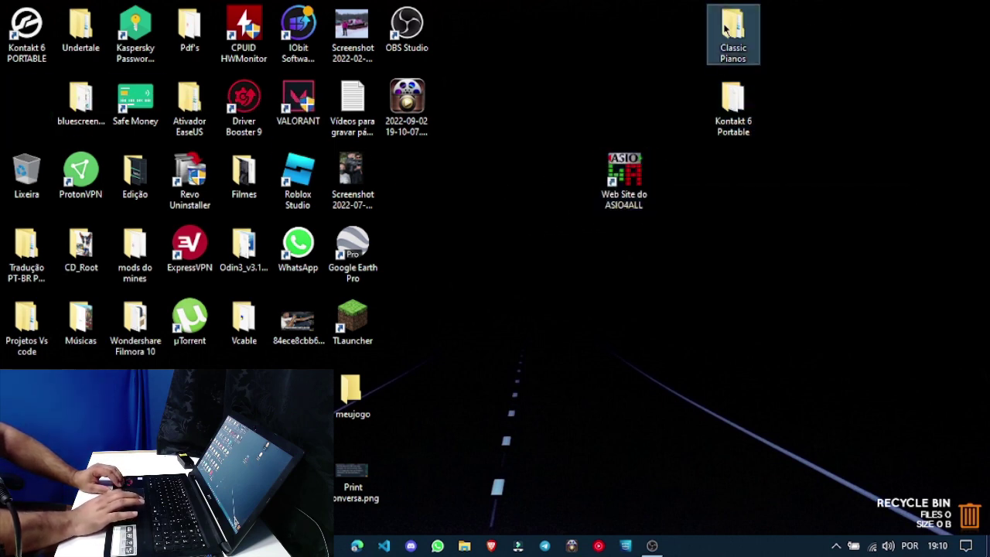
pyautogui.moveTo(724, 28)
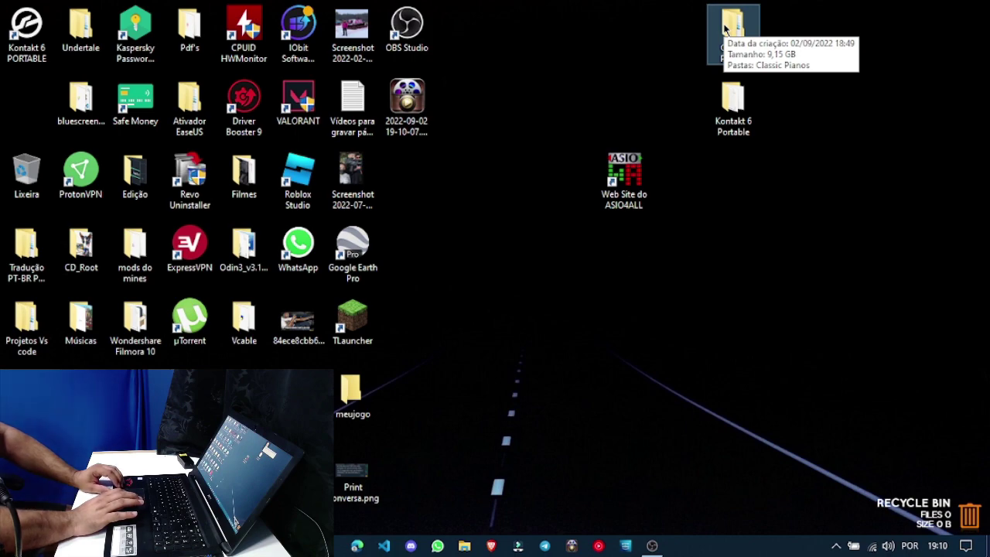
pyautogui.doubleClick(724, 28)
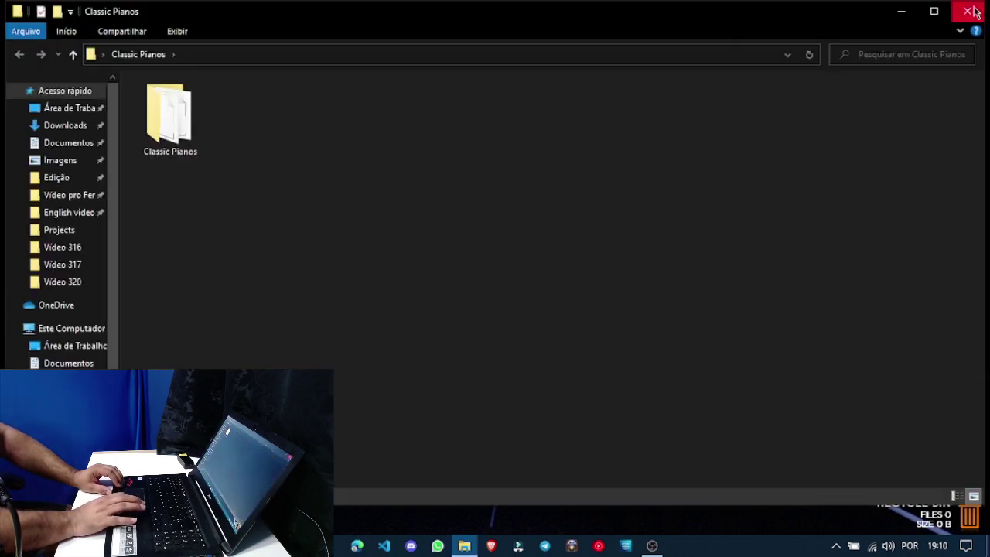
pyautogui.click(970, 11)
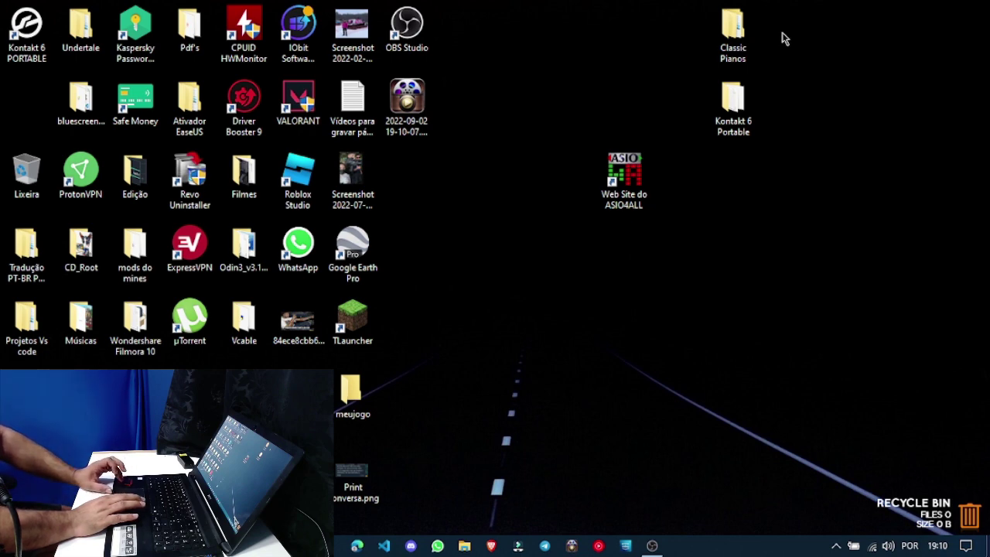
# Delete the Web Site do ASIO4ALL shortcut from the desktop
pyautogui.press('Delete')
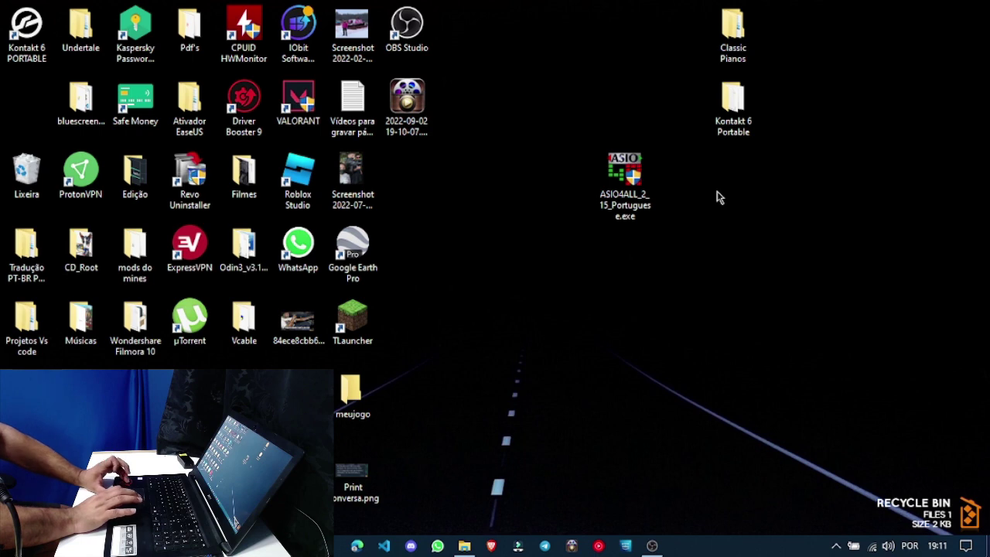
# Run ASIO4ALL_2_15_Portuguese.exe, accept its licence, proceed to the install location page, and cancel the setup
pyautogui.doubleClick(632, 177)
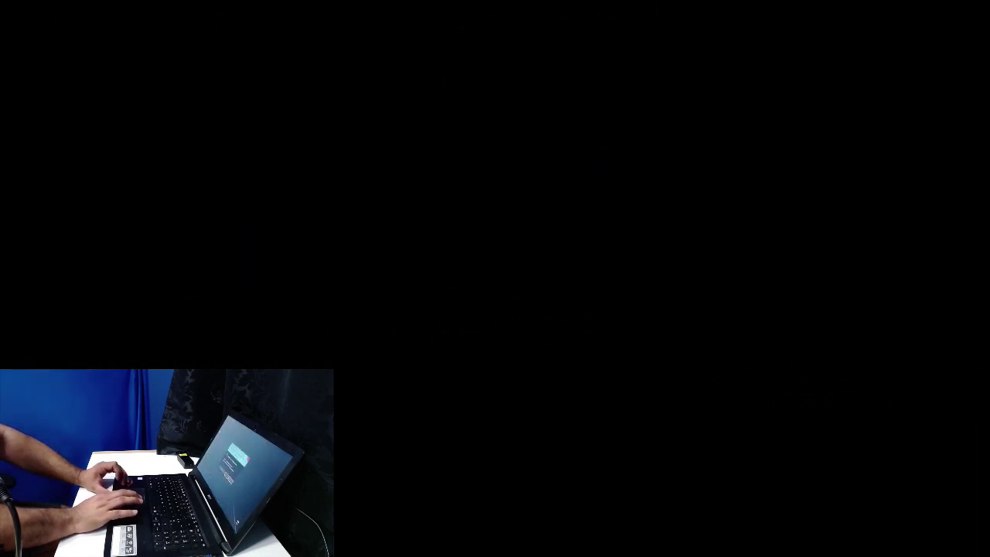
pyautogui.hotkey('alt', 'y')
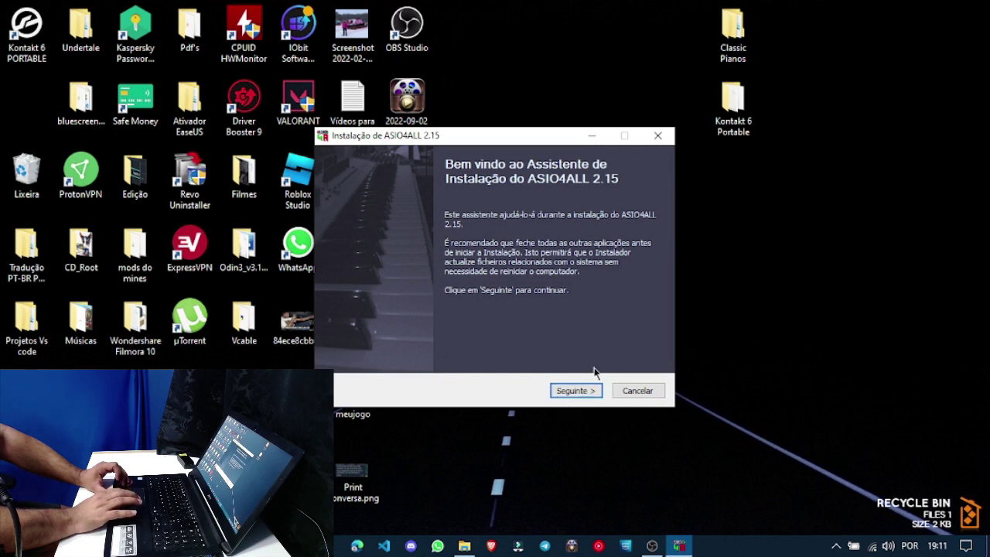
pyautogui.click(581, 390)
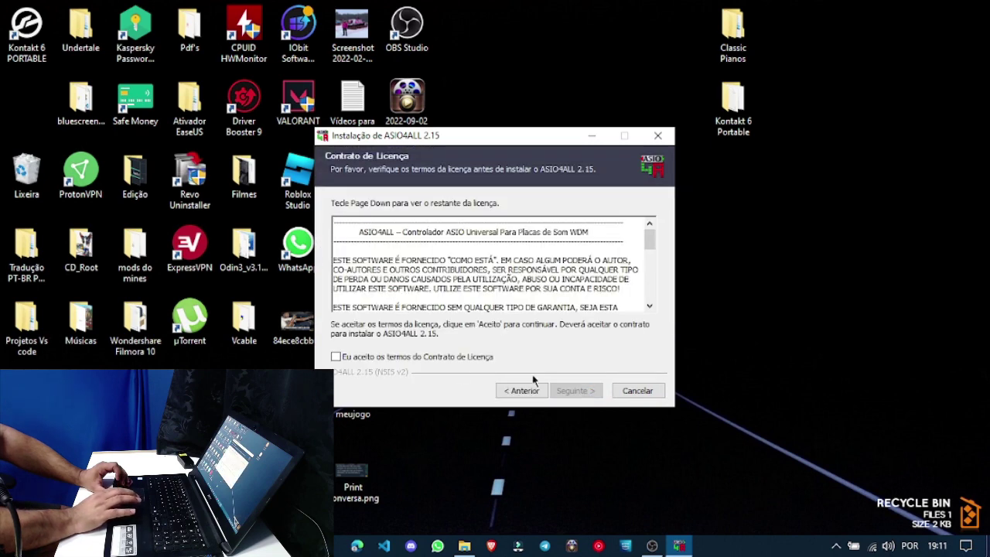
pyautogui.click(451, 361)
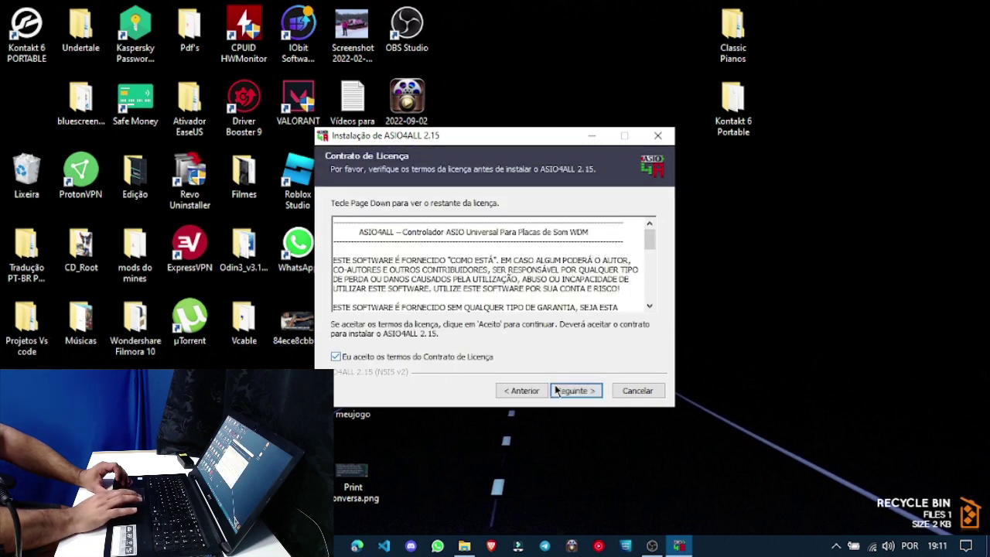
pyautogui.click(582, 391)
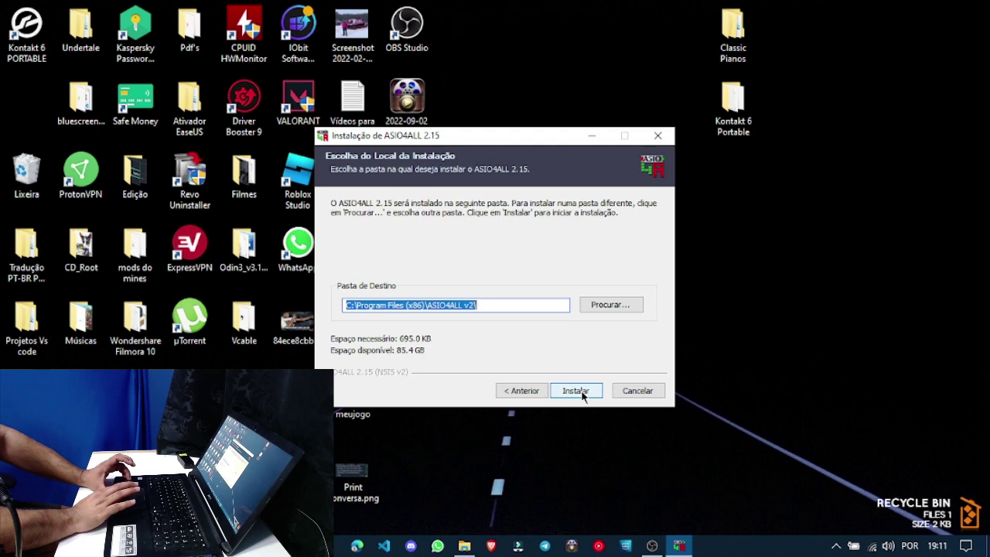
pyautogui.click(659, 136)
pyautogui.click(539, 325)
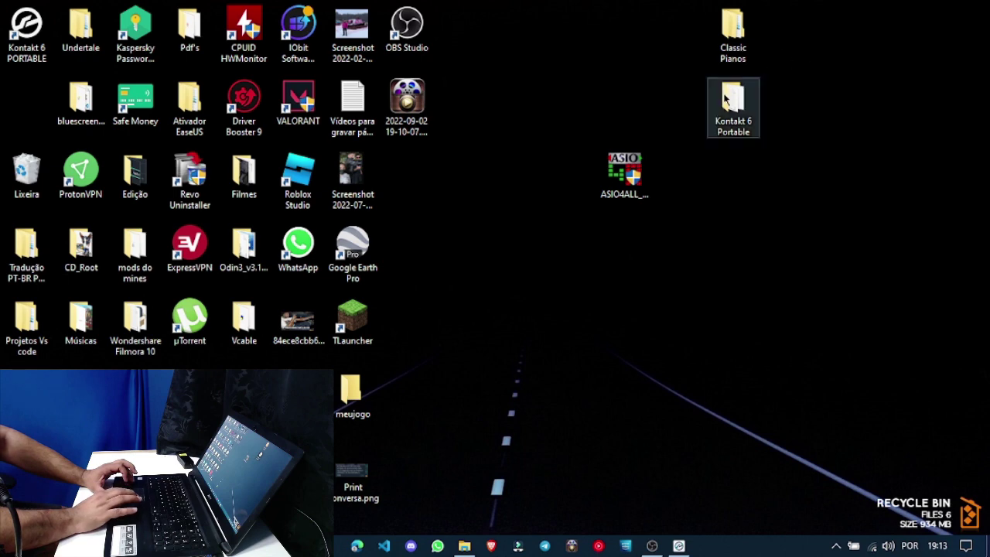
# Run KontaktPortable_v661.exe from the Kontakt 6 Portable folder and extract its files into that same folder
pyautogui.doubleClick(724, 94)
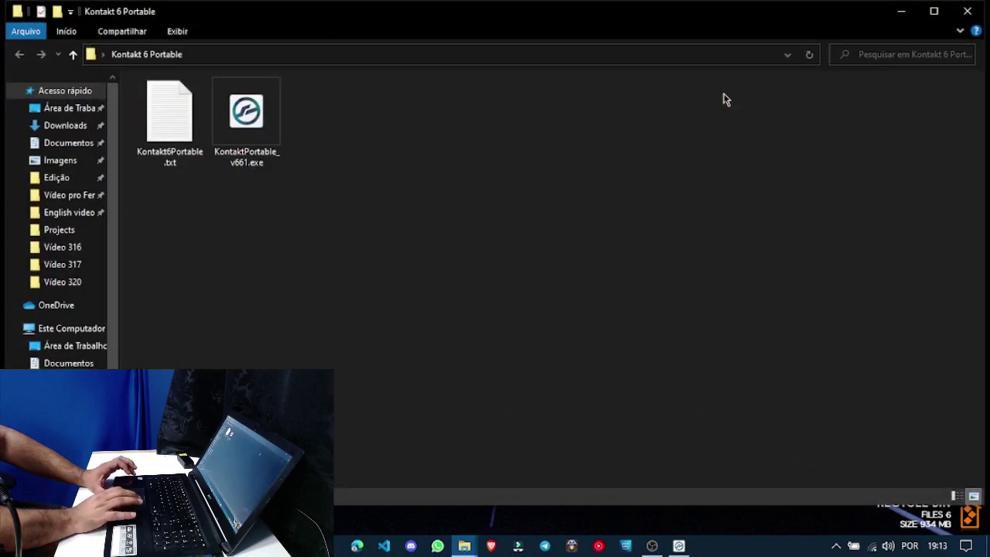
pyautogui.doubleClick(246, 118)
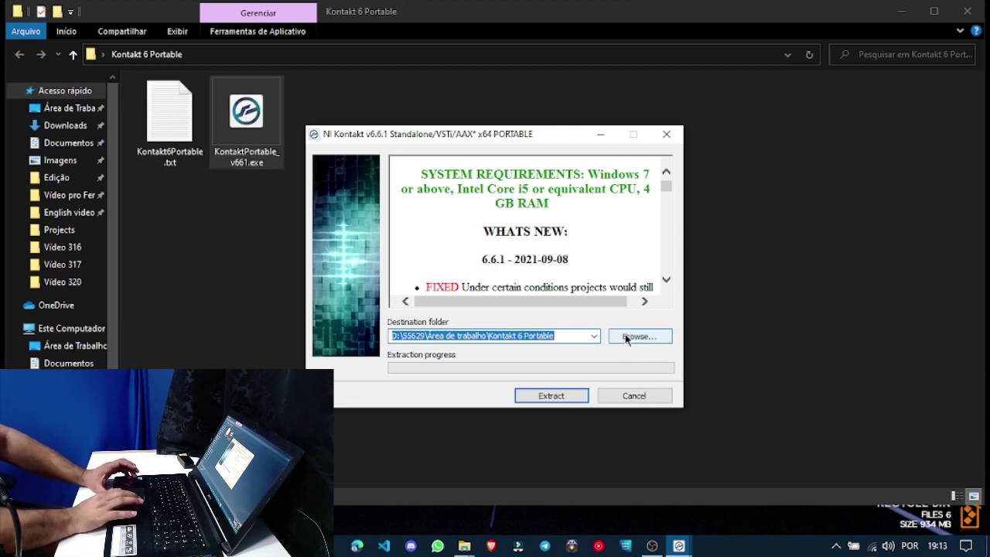
pyautogui.click(551, 396)
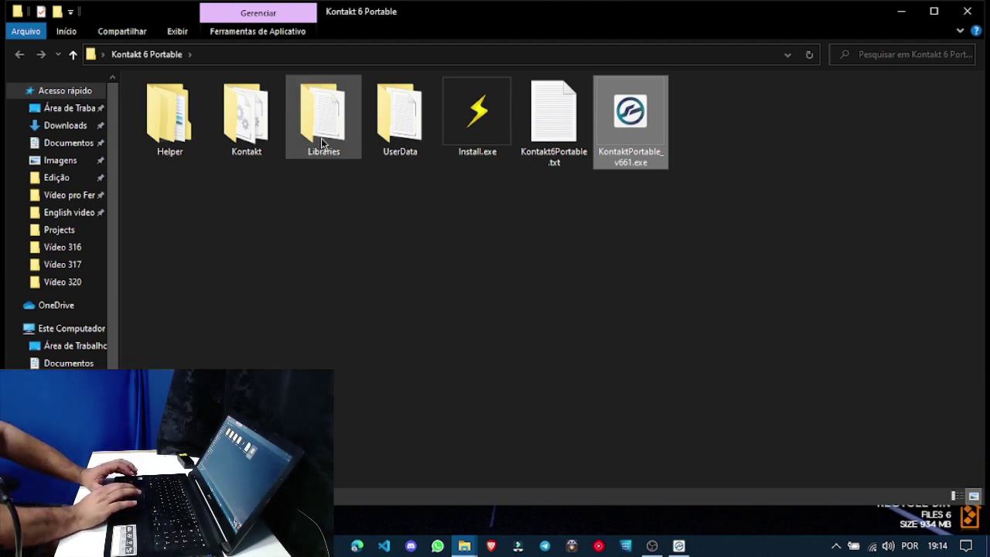
pyautogui.click(482, 287)
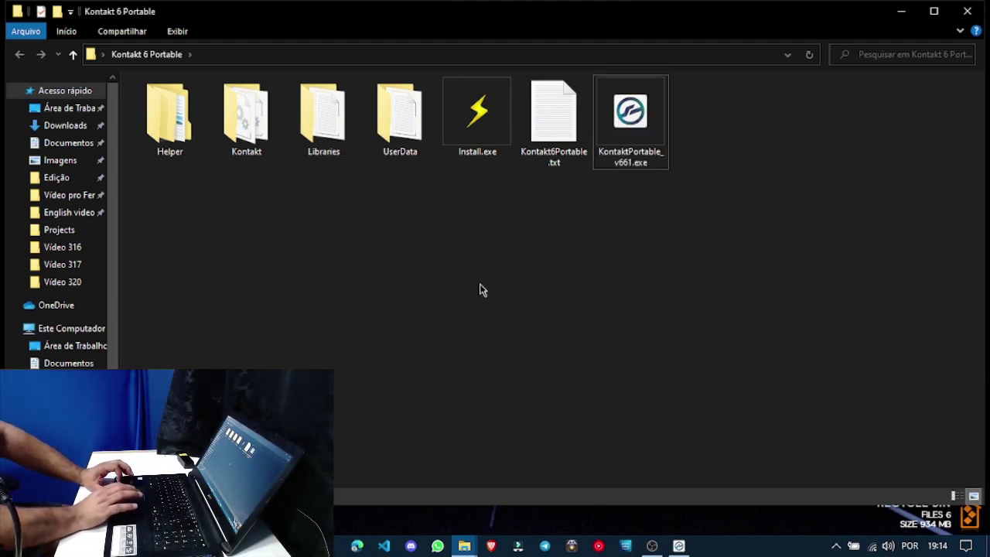
# Run Install.exe and integrate Kontakt 6 PORTABLE with the default components, using C:\Program Files\VstPlugins as VST folder, and close the folder window
pyautogui.doubleClick(484, 124)
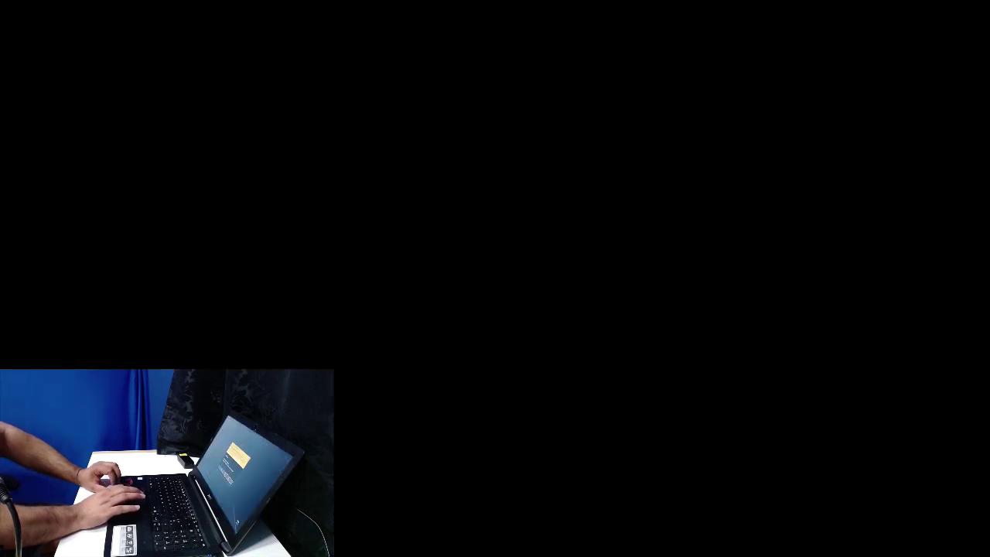
pyautogui.hotkey('alt', 'y')
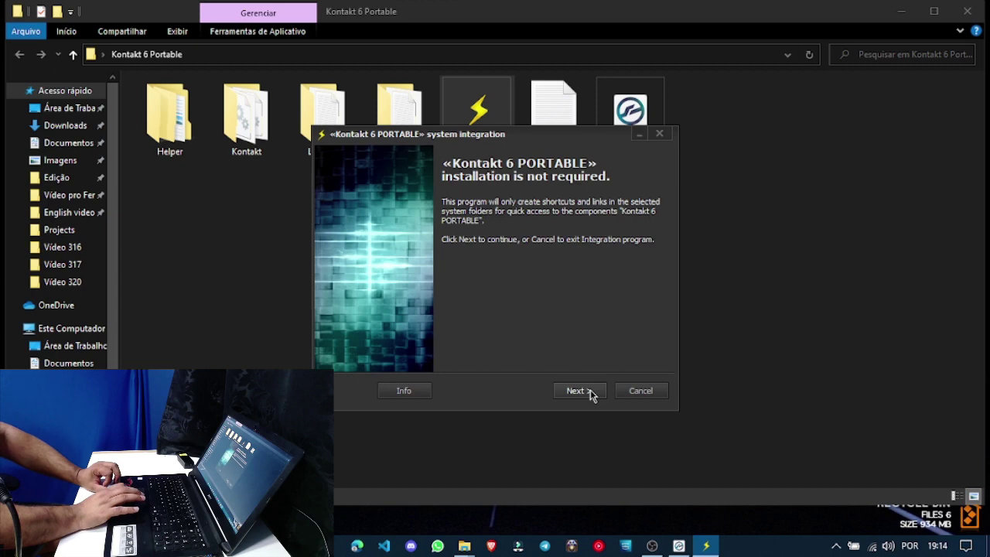
pyautogui.click(592, 394)
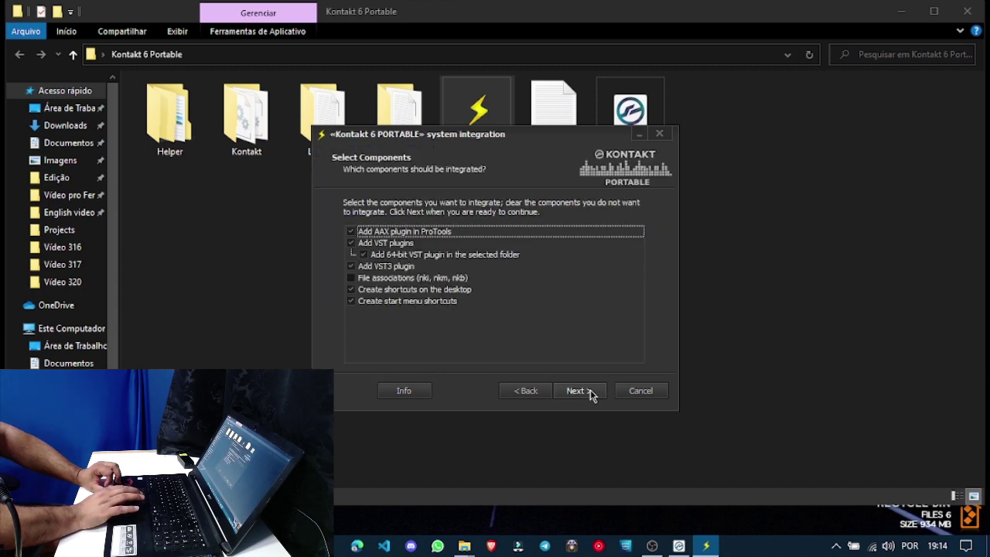
pyautogui.click(592, 395)
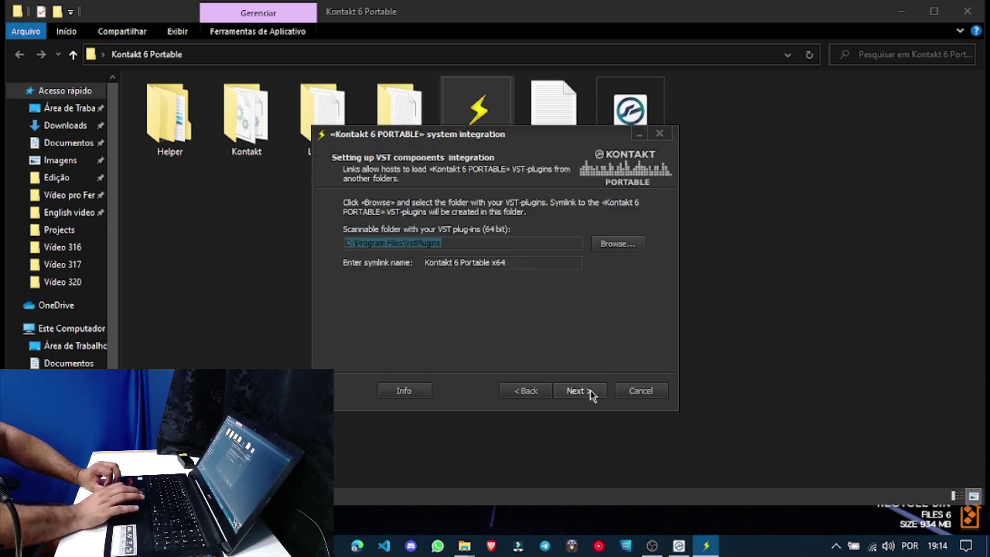
pyautogui.click(592, 394)
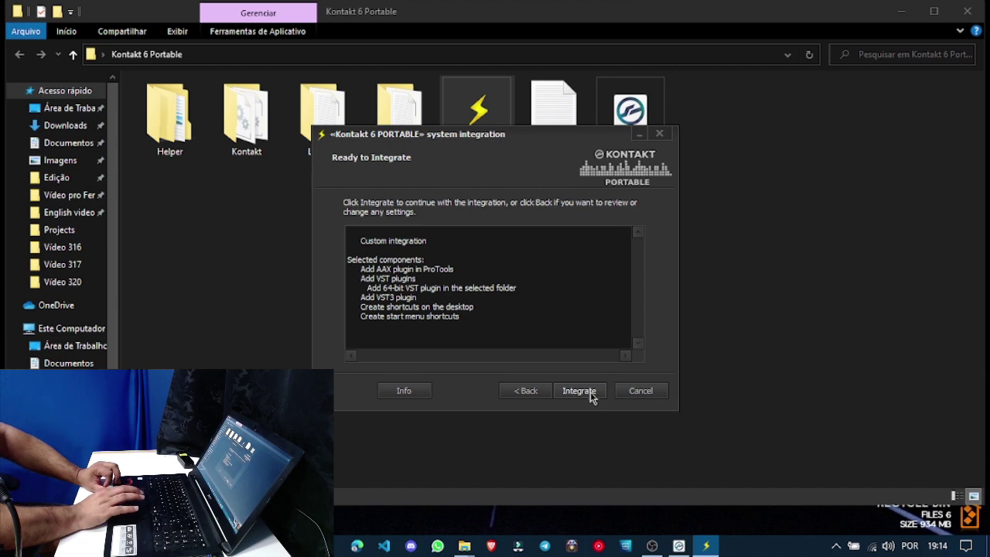
pyautogui.click(591, 395)
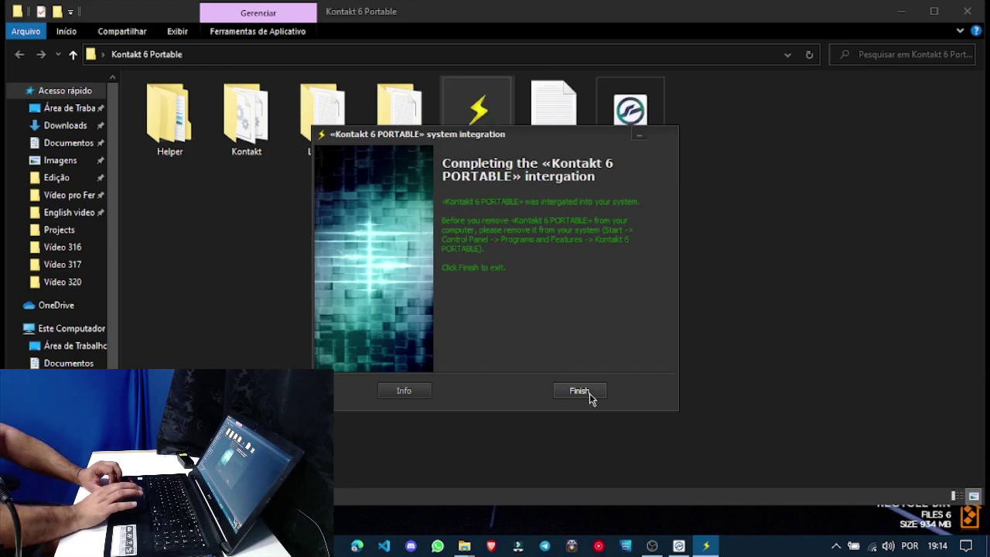
pyautogui.click(580, 391)
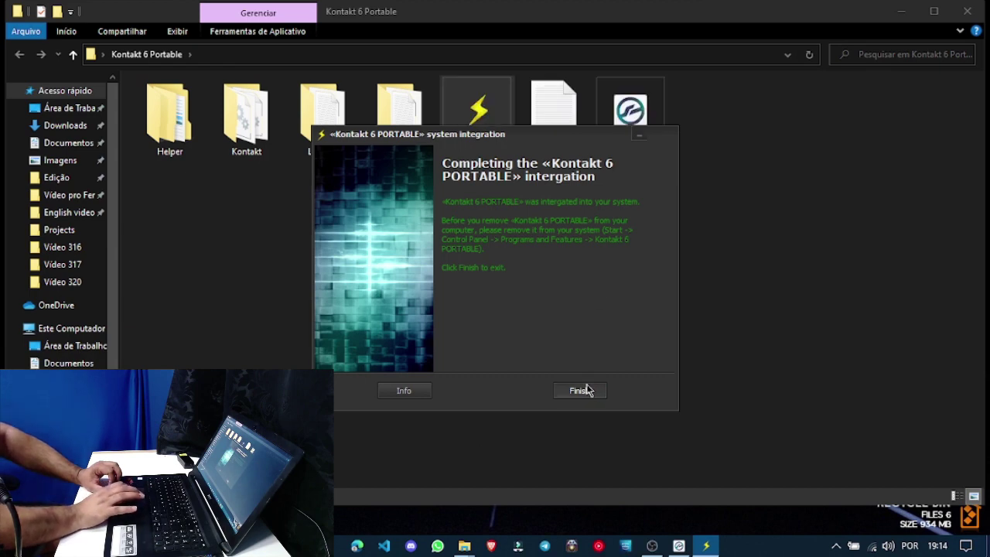
pyautogui.click(966, 12)
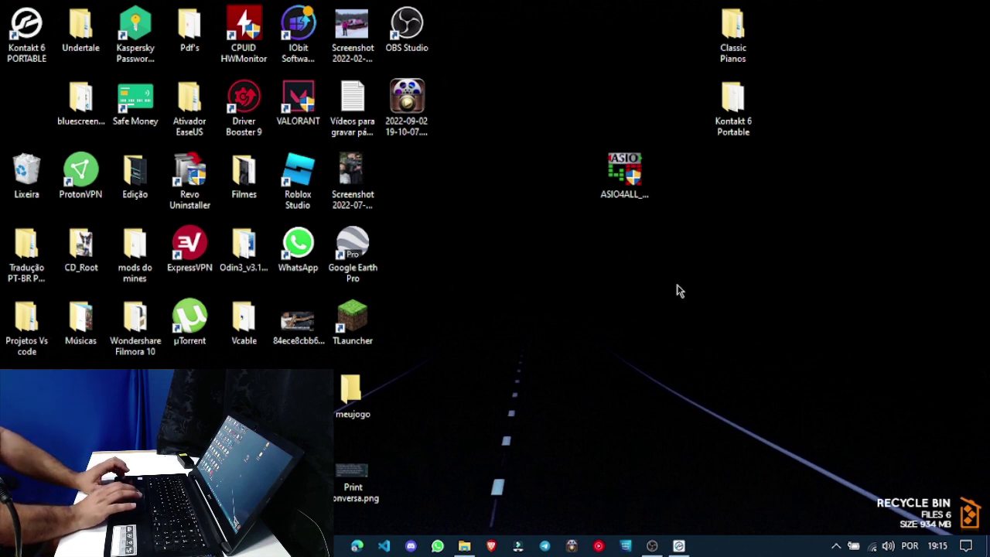
# Move the Kontakt 6 PORTABLE shortcut to the free desktop area below the Kontakt 6 Portable folder and launch it
pyautogui.moveTo(26, 24); pyautogui.dragTo(739, 255)
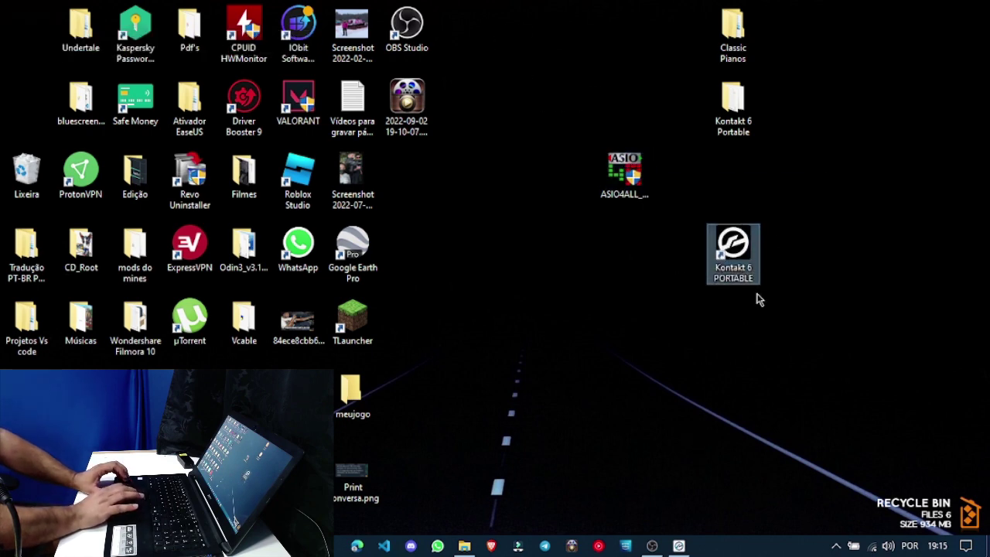
pyautogui.click(779, 249)
pyautogui.click(733, 247)
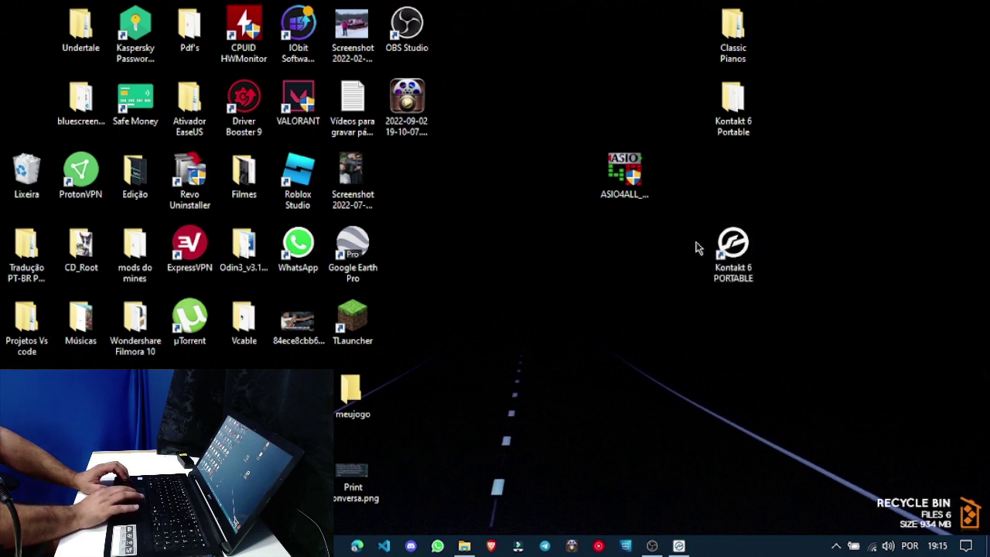
pyautogui.click(739, 253)
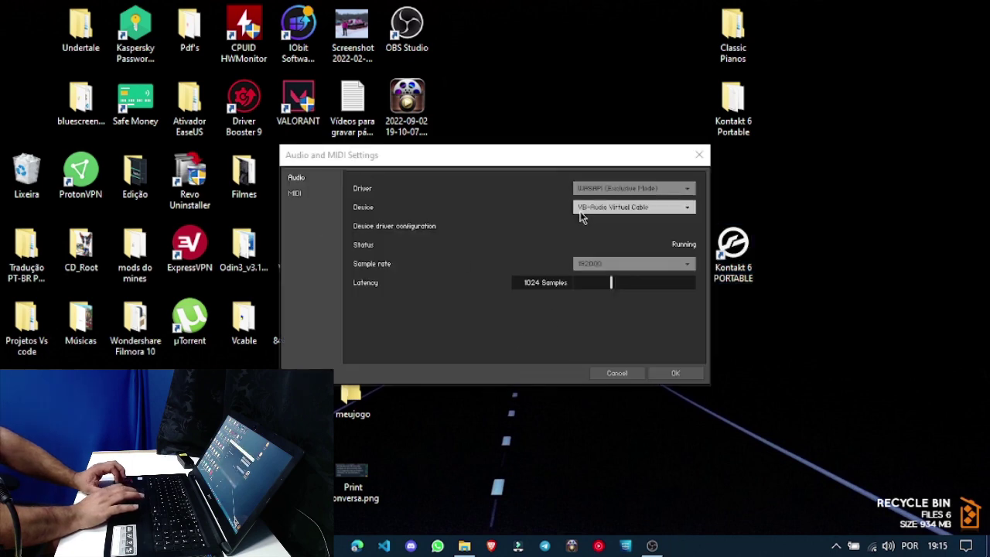
# Set the audio driver to ASIO with the ASIO4ALL v2 device and open the ASIO driver configuration
pyautogui.click(652, 189)
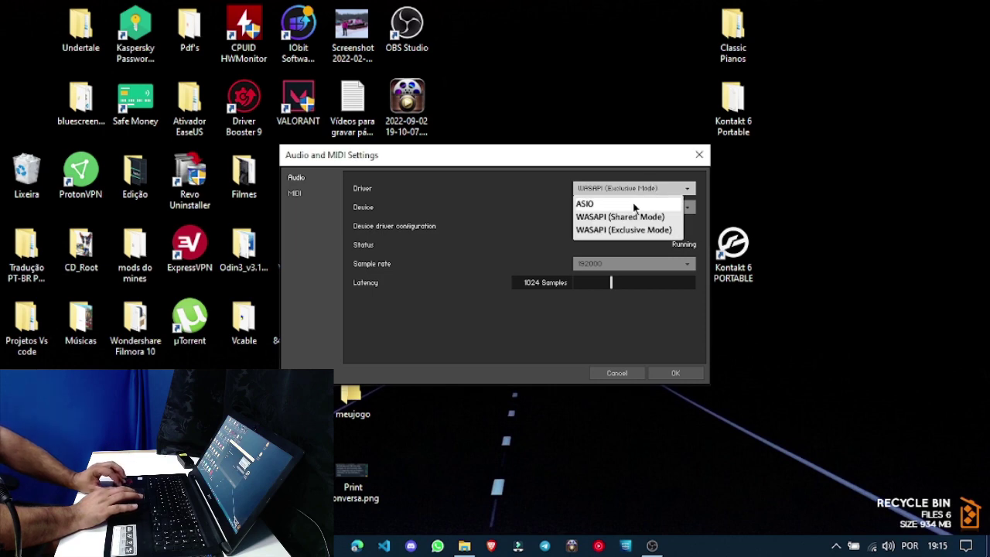
pyautogui.click(634, 204)
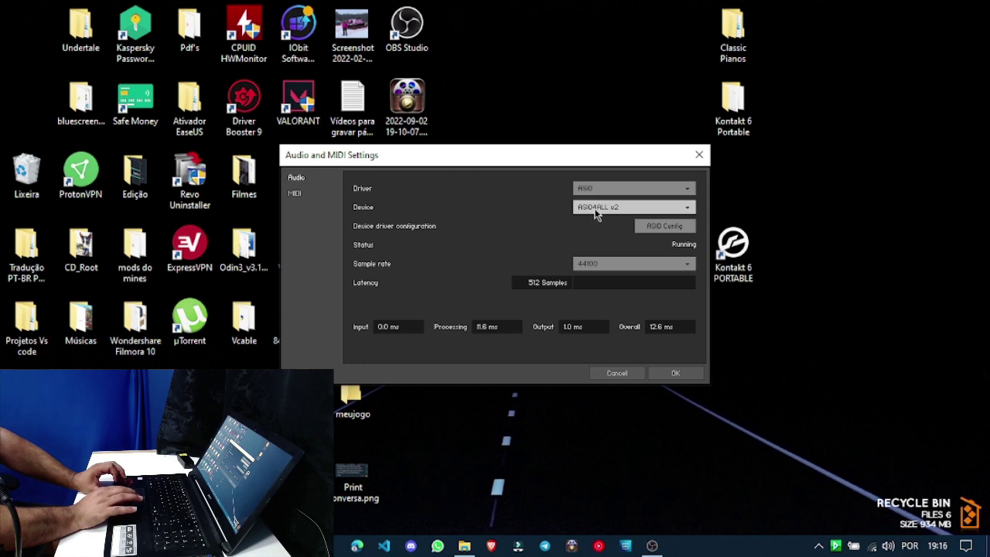
pyautogui.click(663, 226)
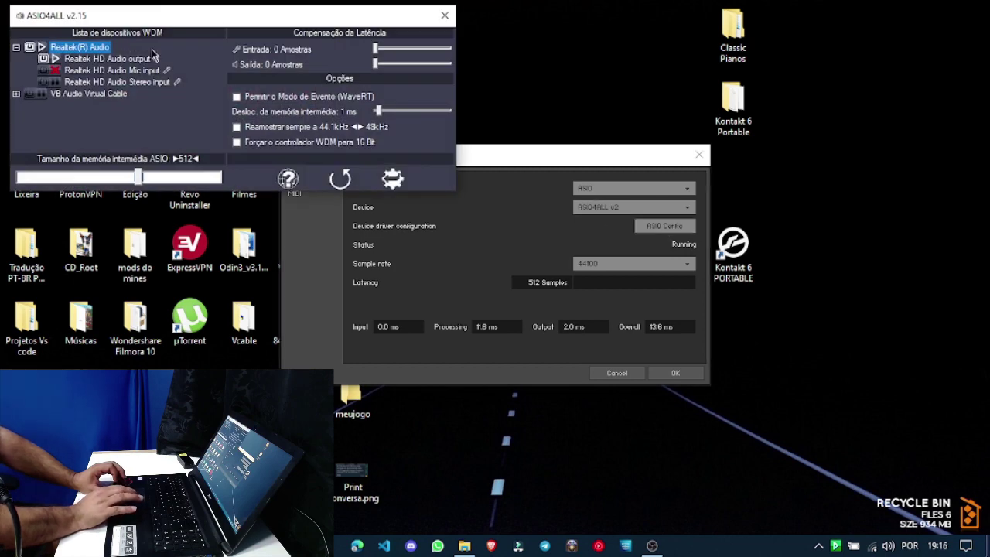
# Select Realtek HD Audio output in the WDM device list and keep the ASIO buffer size at 512
pyautogui.moveTo(101, 64)
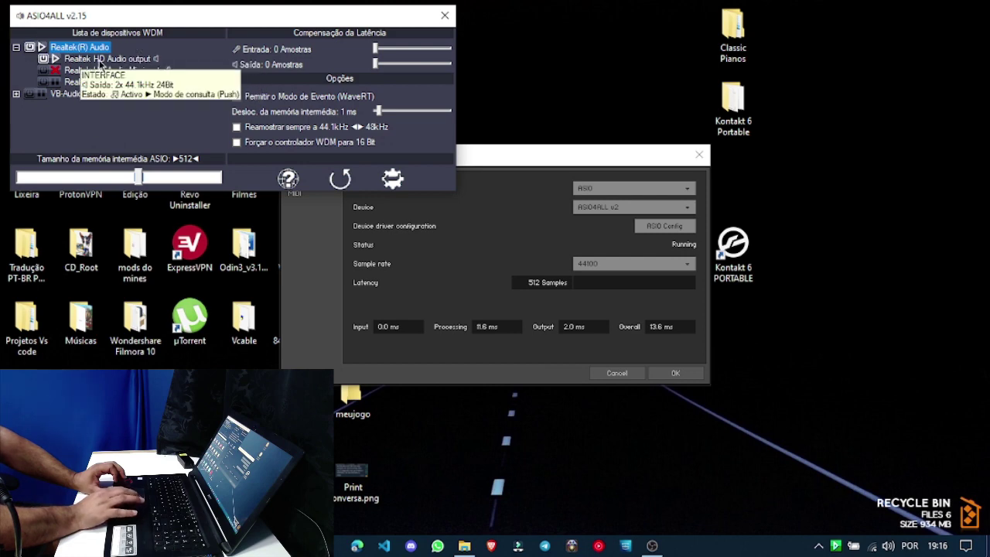
pyautogui.click(94, 59)
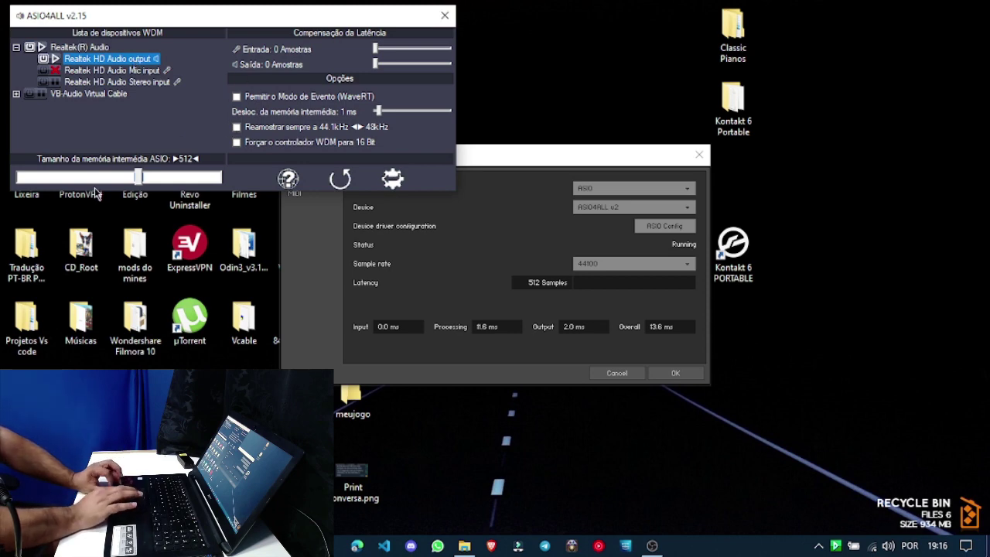
pyautogui.moveTo(139, 176)
pyautogui.mouseDown()
pyautogui.moveTo(125, 176)
pyautogui.moveTo(138, 177)
pyautogui.mouseUp()
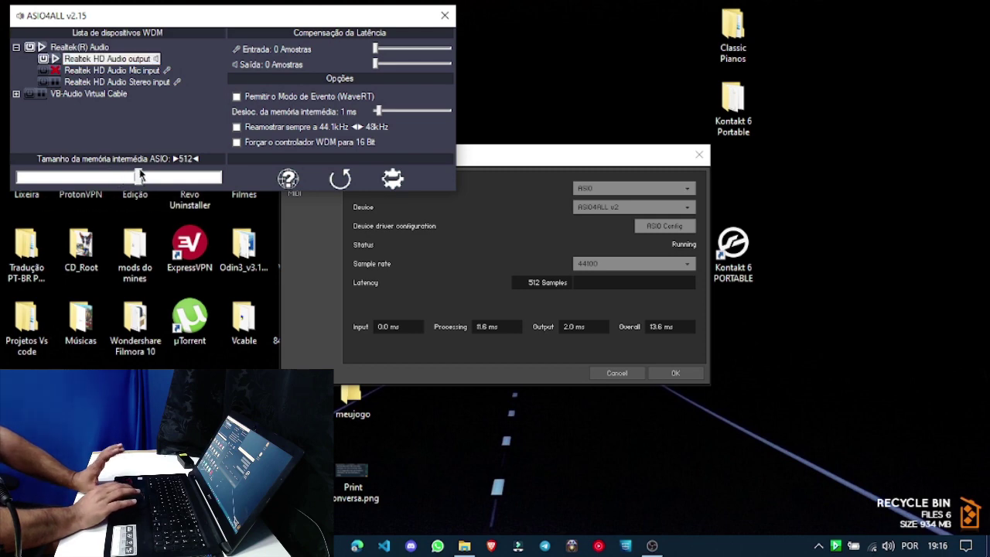
# Close the ASIO4ALL configuration and confirm the audio and MIDI settings
pyautogui.click(446, 17)
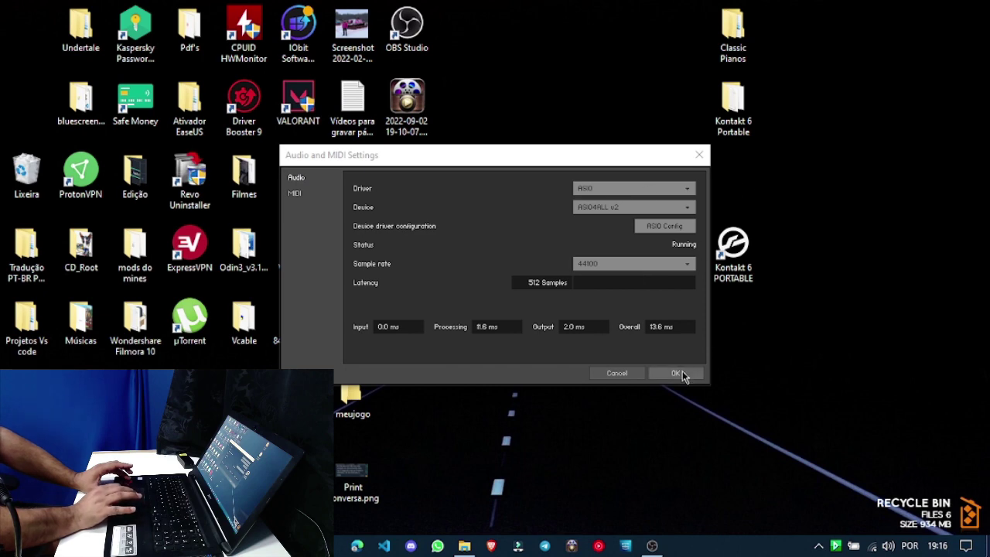
pyautogui.click(676, 374)
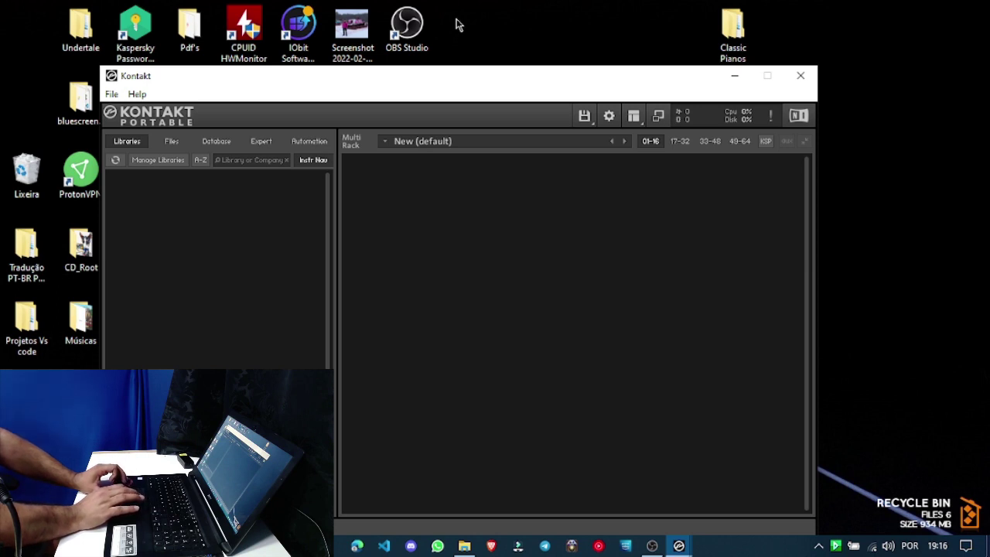
# Add the desktop's outer Classic Pianos folder in the Library Manager as a new library named Classic Pianos, version 1.0.0
pyautogui.click(157, 160)
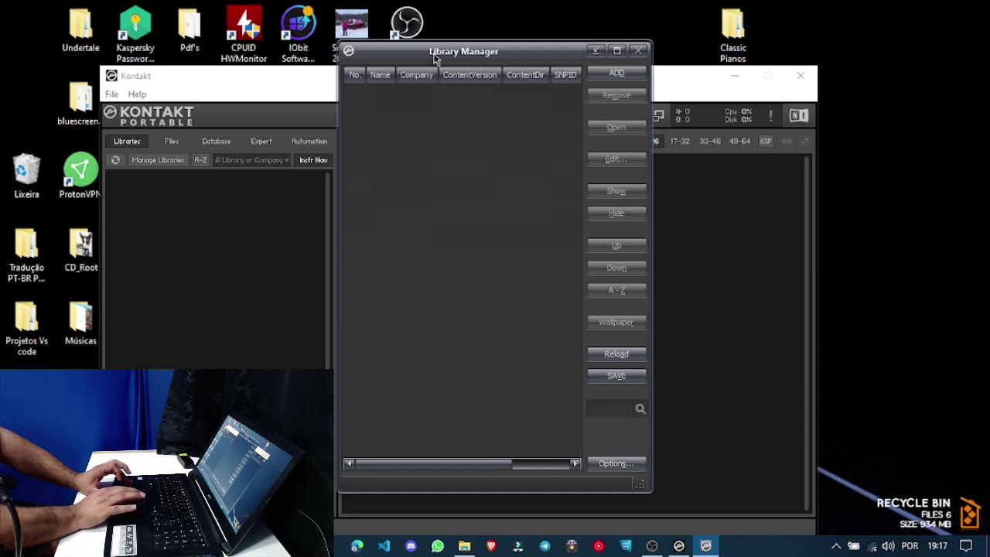
pyautogui.click(617, 72)
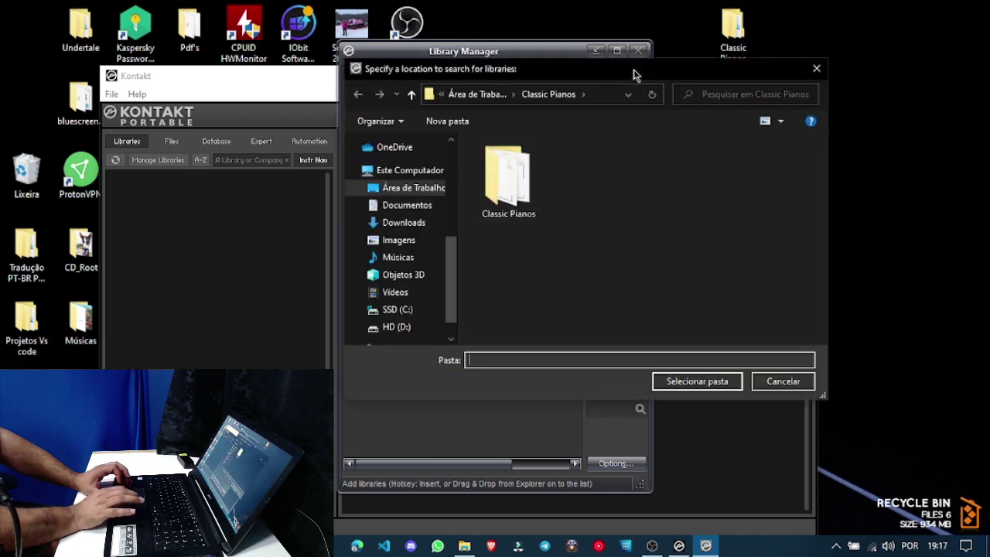
pyautogui.click(427, 190)
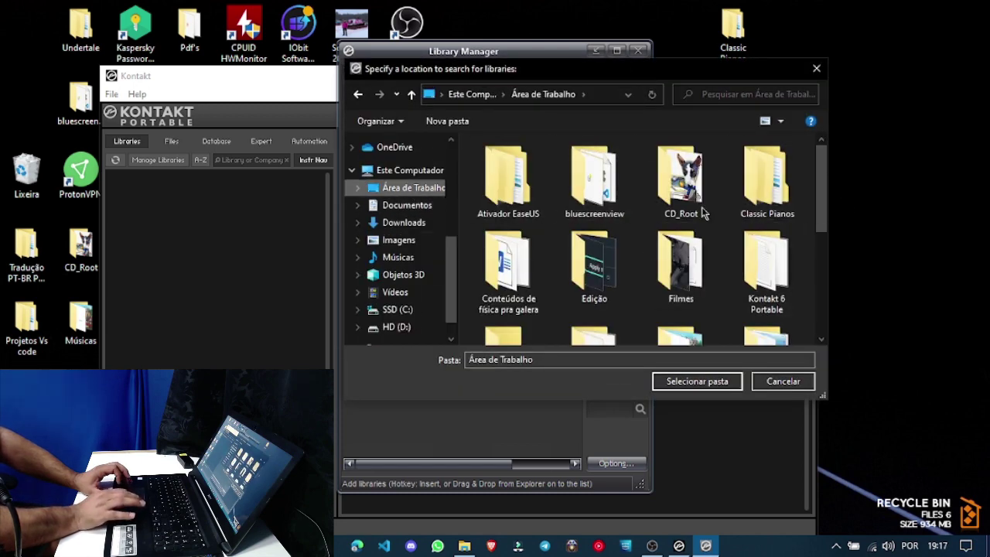
pyautogui.doubleClick(769, 196)
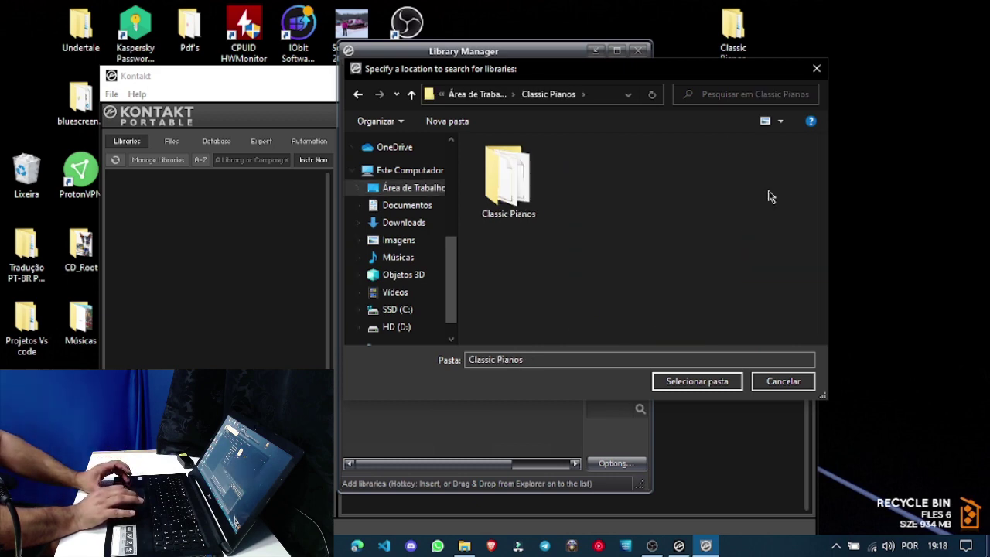
pyautogui.click(697, 381)
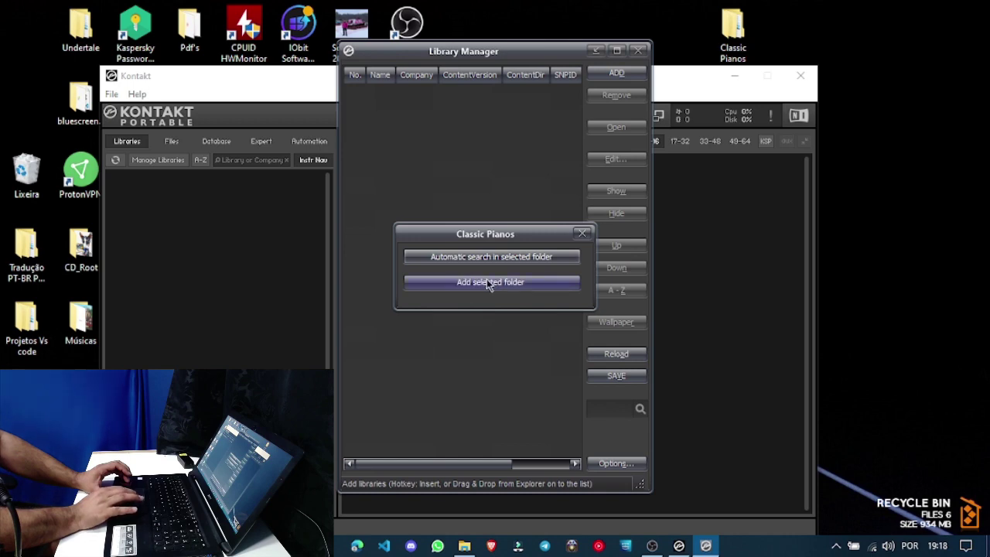
pyautogui.click(526, 283)
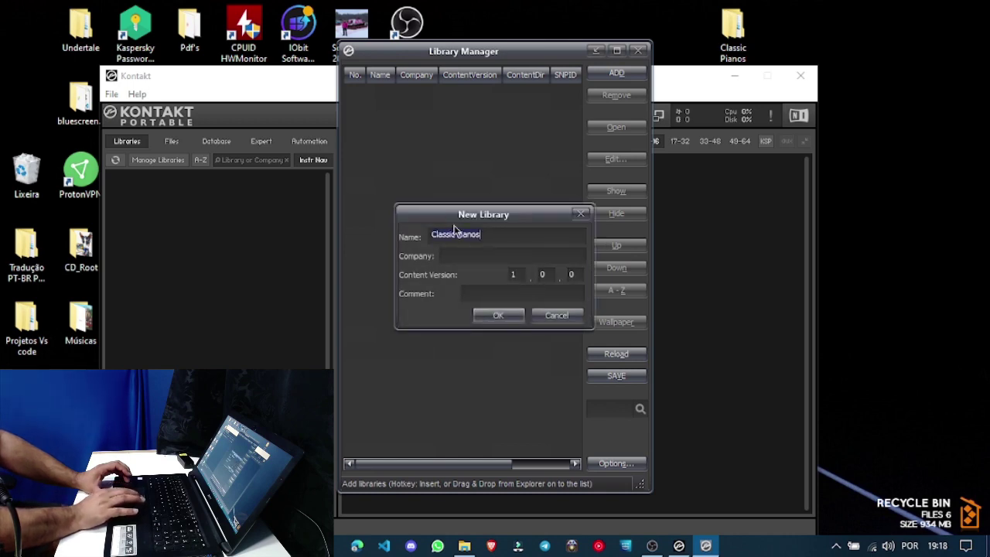
pyautogui.click(499, 316)
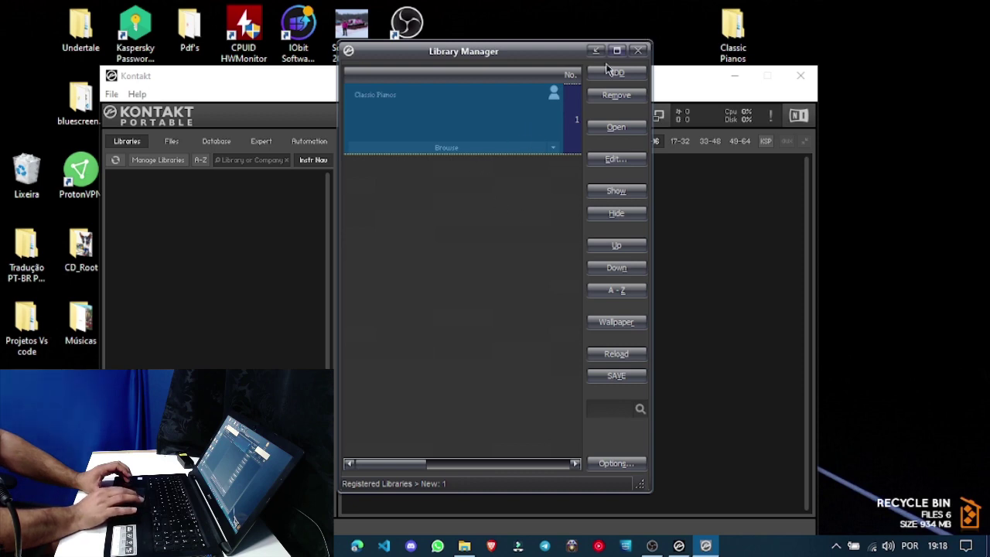
# Save the library changes, leave the Library Manager and restart Kontakt 6 PORTABLE
pyautogui.click(630, 379)
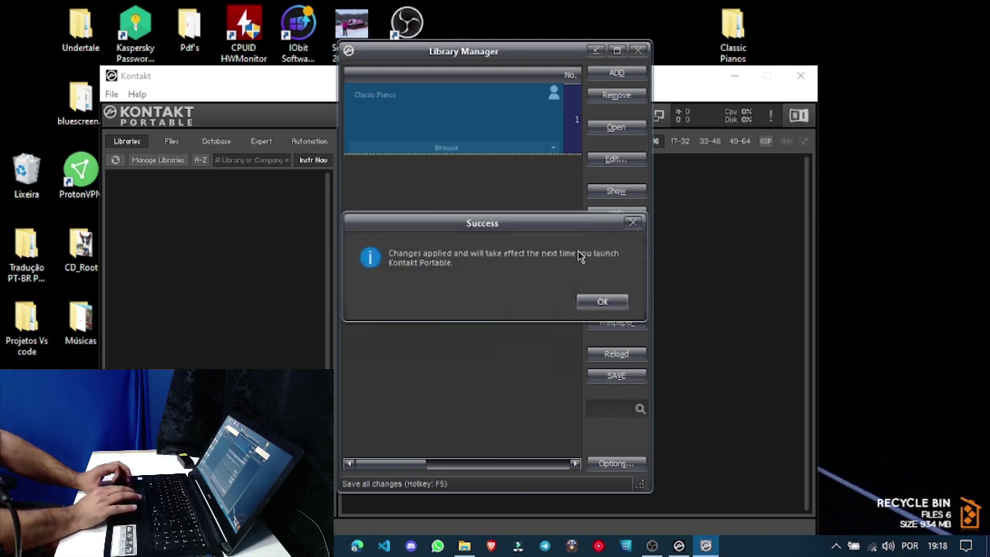
pyautogui.click(605, 302)
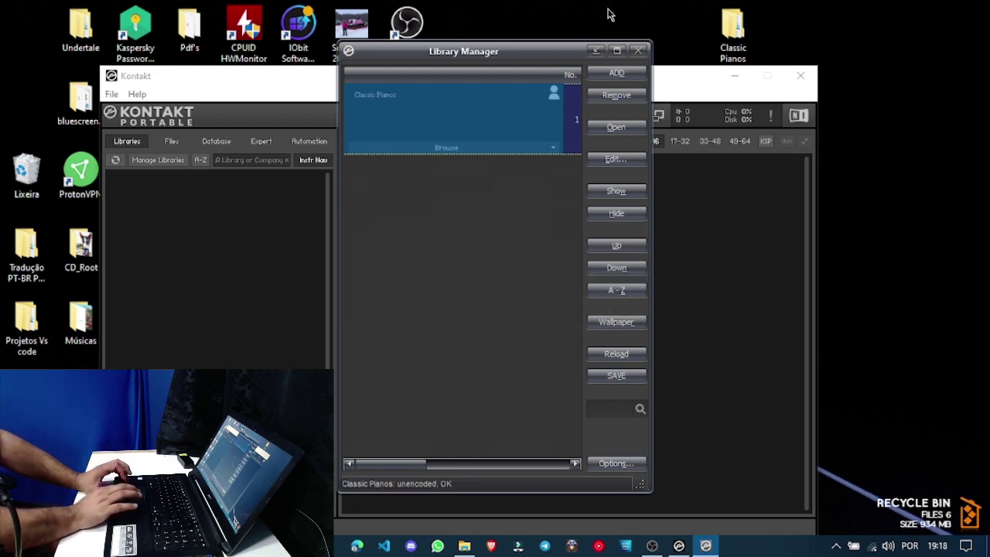
pyautogui.click(639, 51)
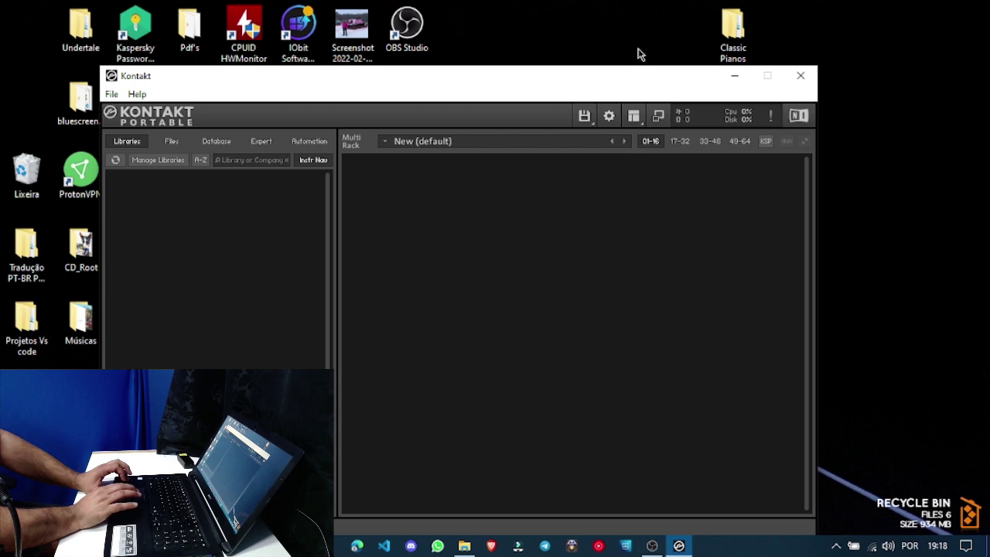
pyautogui.click(803, 75)
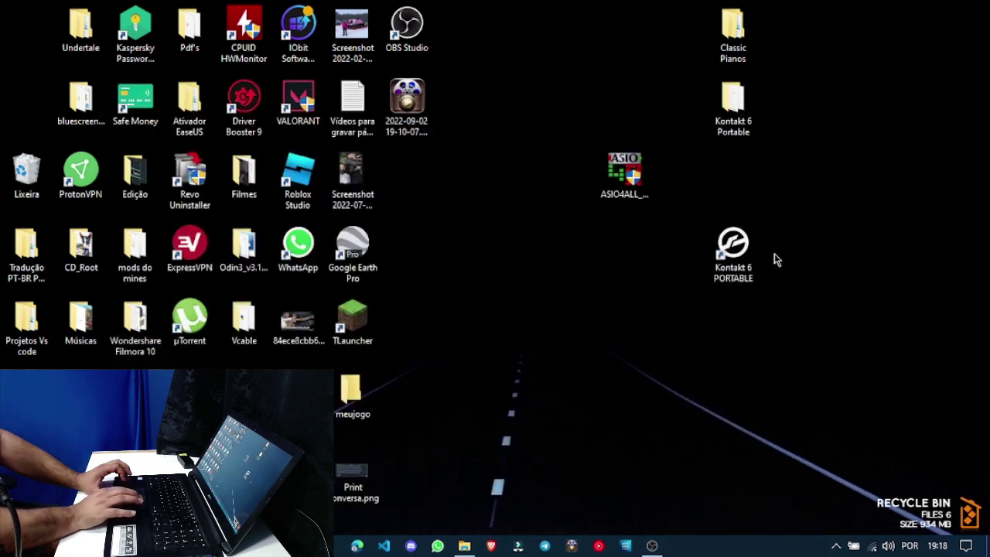
pyautogui.doubleClick(732, 245)
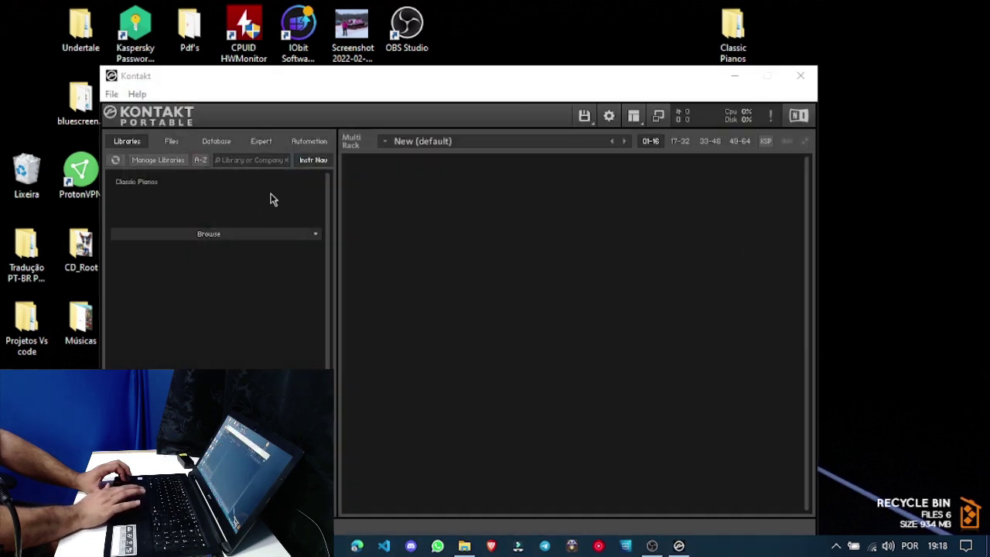
# Browse the Classic Pianos library down through the Classic Pianos and Instruments folders to the Nord Stage folder
pyautogui.click(225, 236)
pyautogui.click(225, 236)
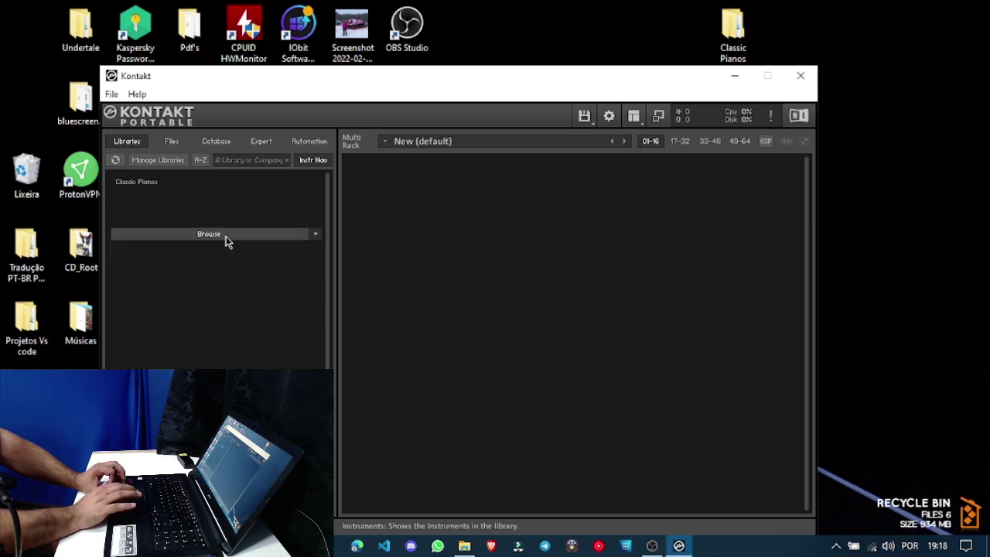
pyautogui.click(226, 237)
pyautogui.click(226, 237)
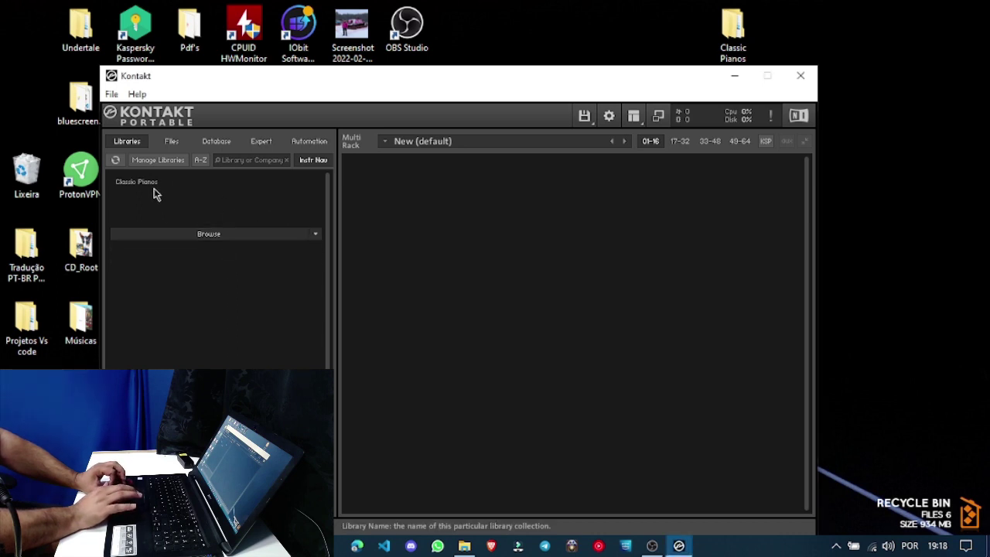
pyautogui.click(221, 234)
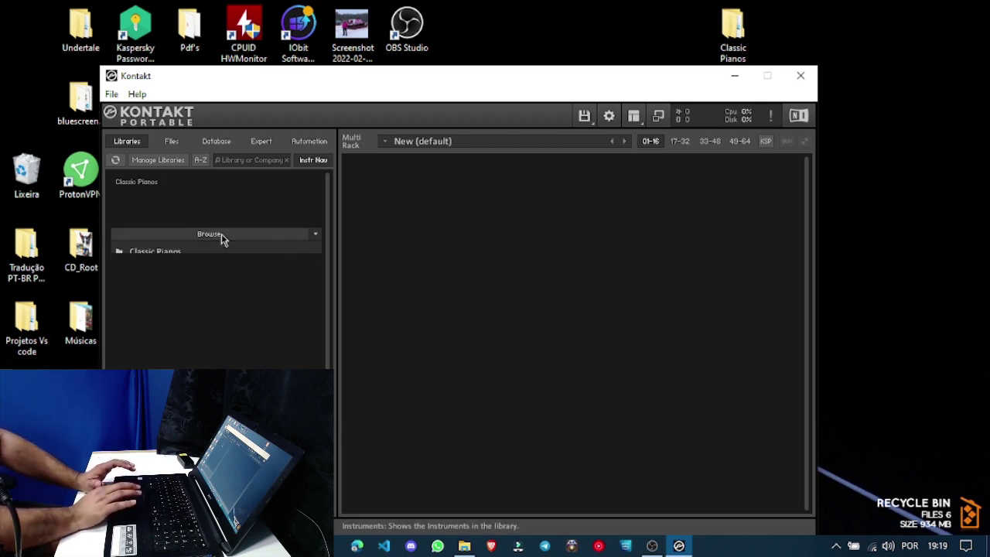
pyautogui.doubleClick(170, 253)
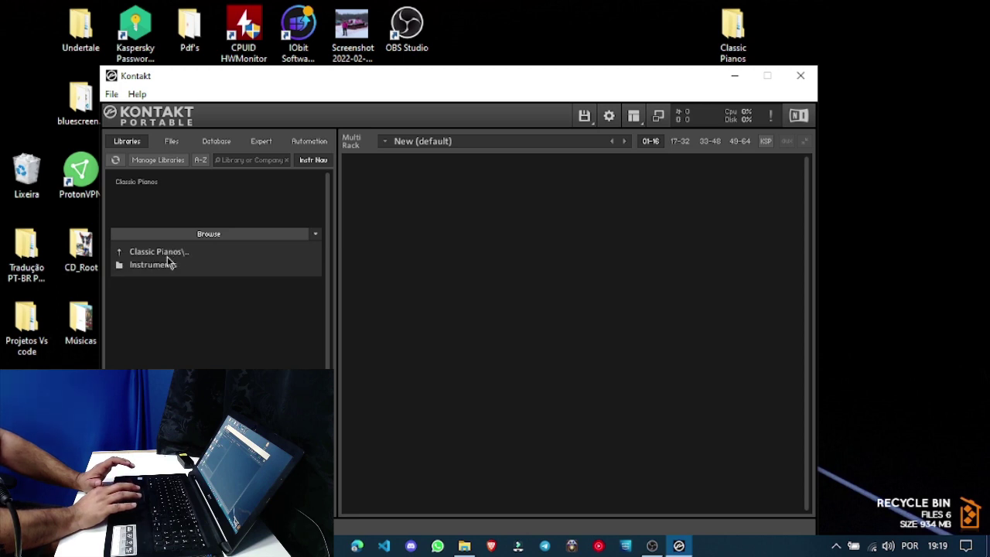
pyautogui.doubleClick(167, 266)
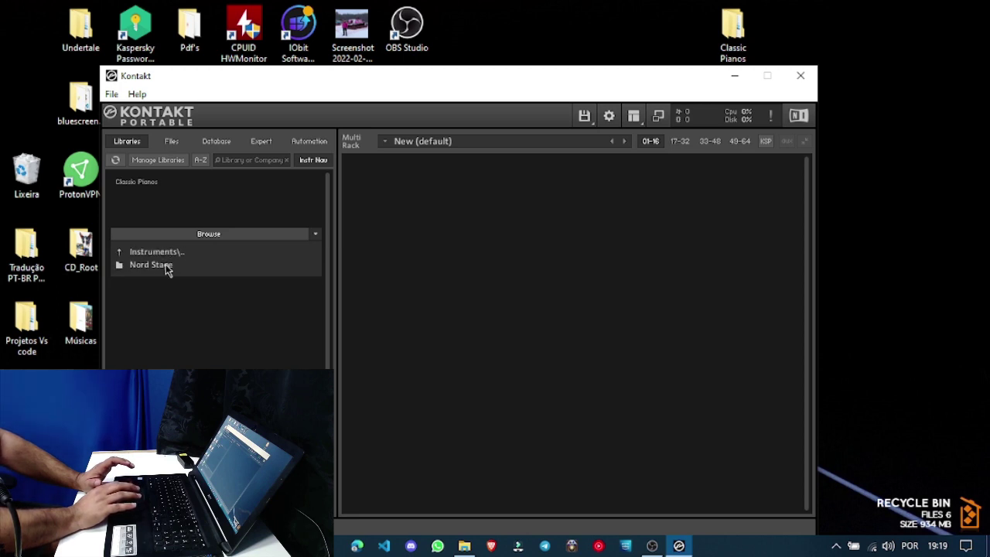
pyautogui.doubleClick(151, 265)
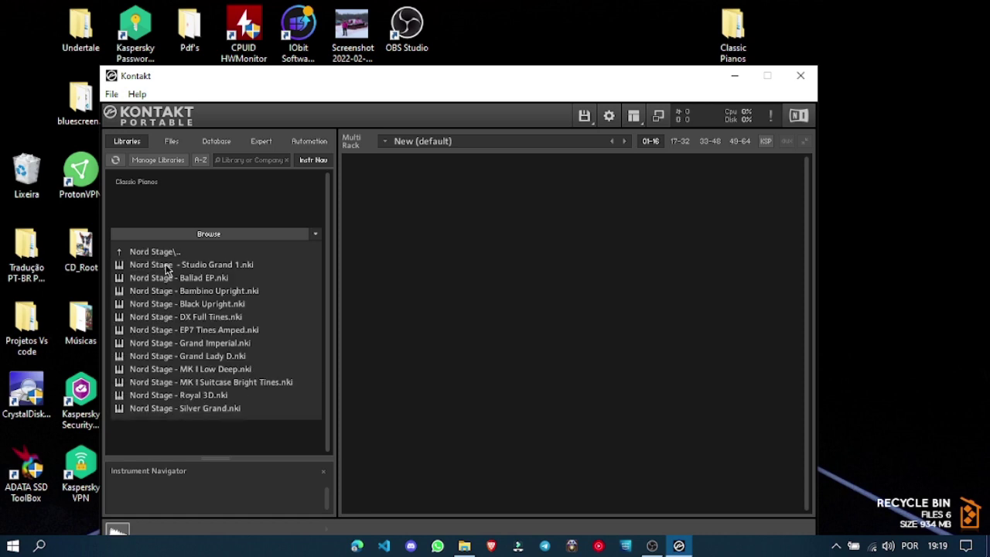
# Load the instrument Nord Stage - Royal 3D.nki into the multi rack, then close Kontakt
pyautogui.click(200, 396)
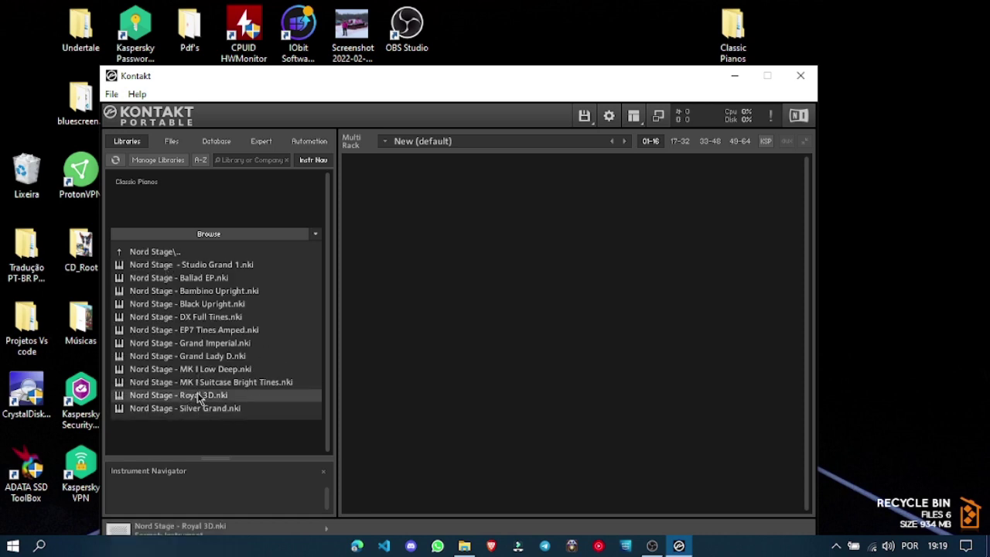
pyautogui.moveTo(499, 315); pyautogui.dragTo(499, 313)
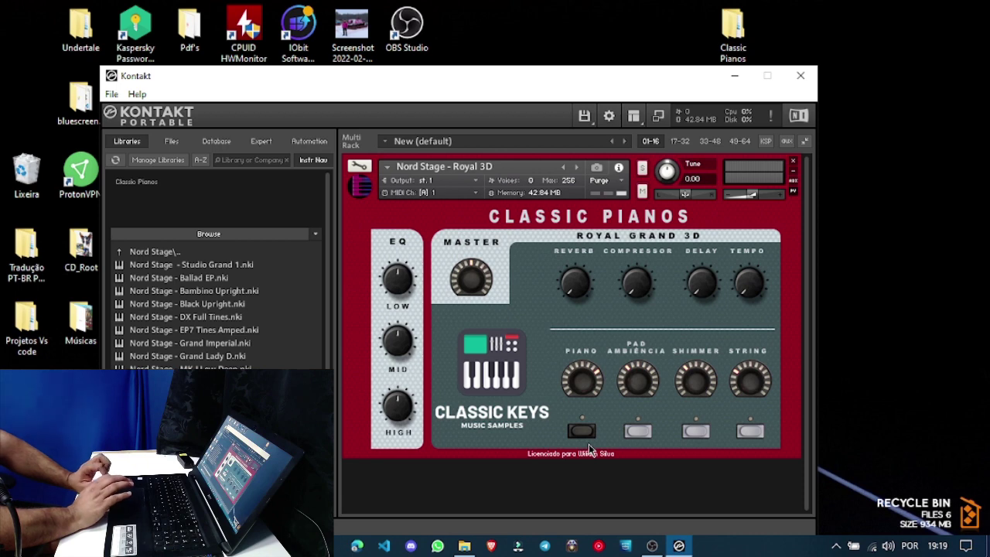
pyautogui.click(801, 78)
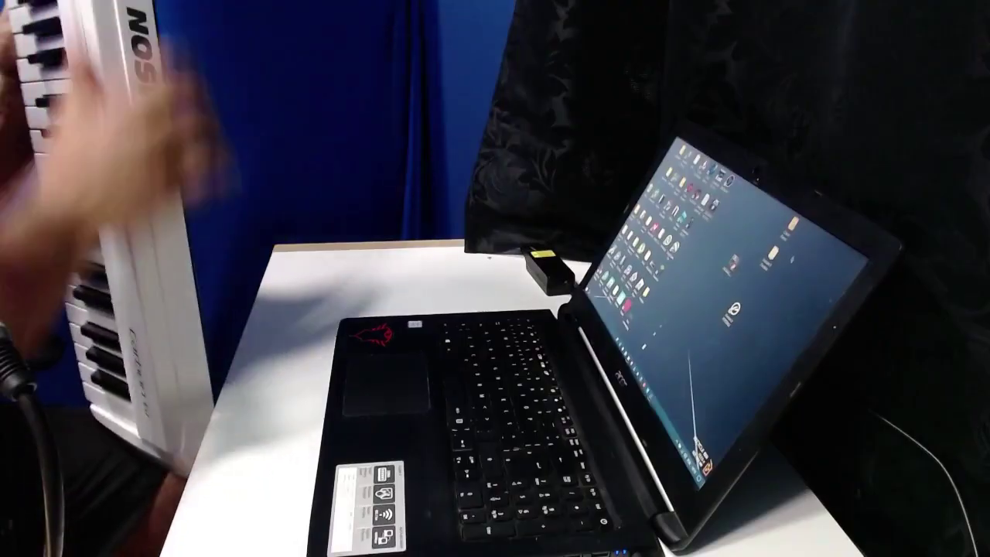